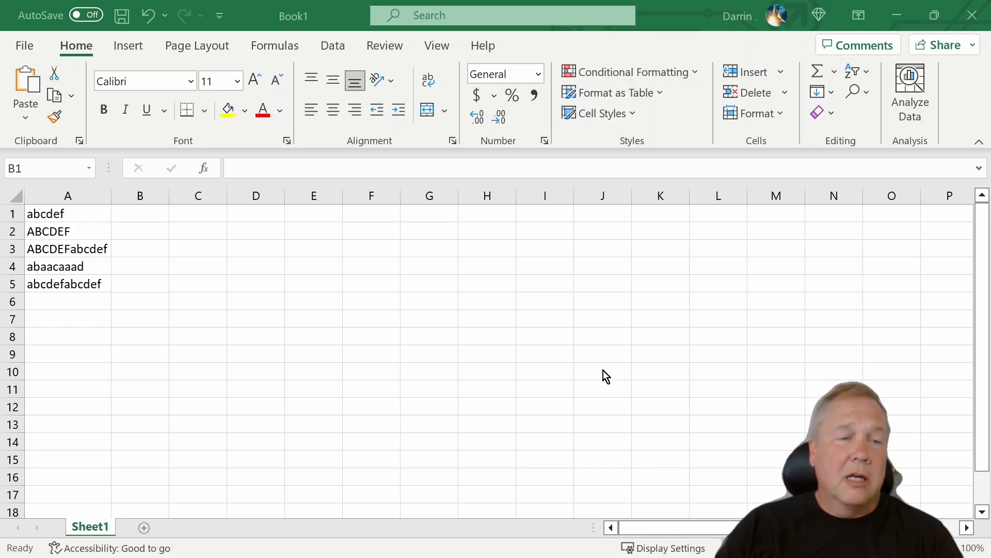
Step: Enter a FIND formula in cell B1 that locates "b" within the text of A1
click(127, 207)
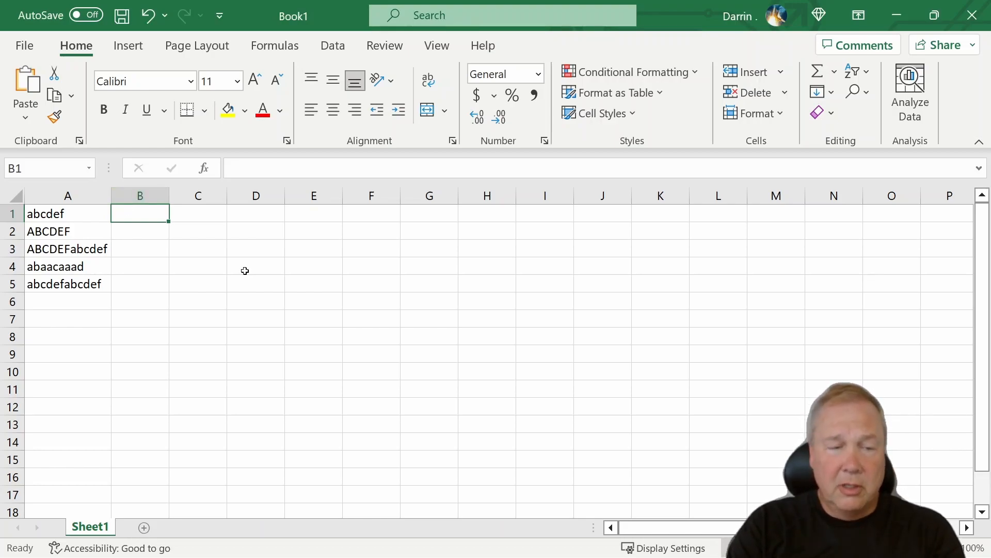
text(=find)
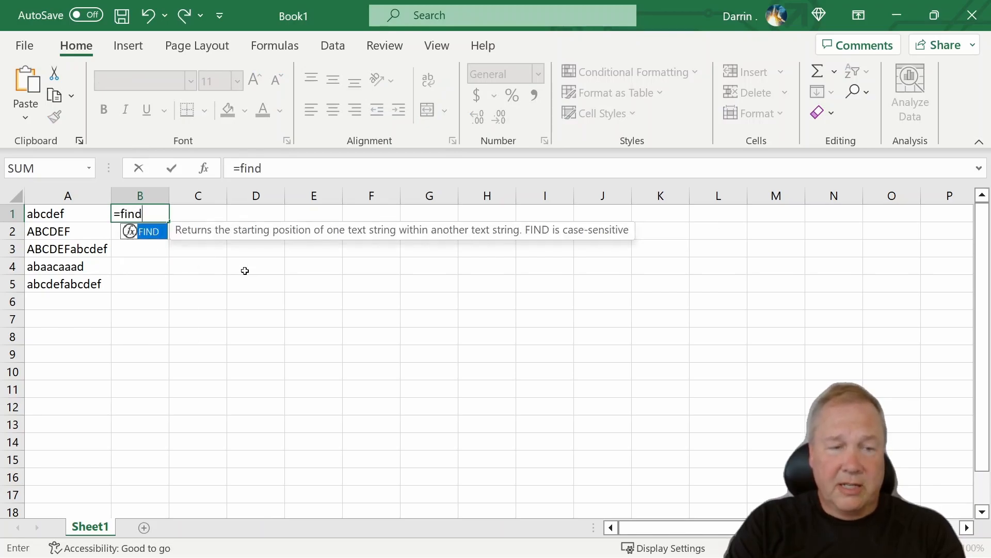
text(("b")
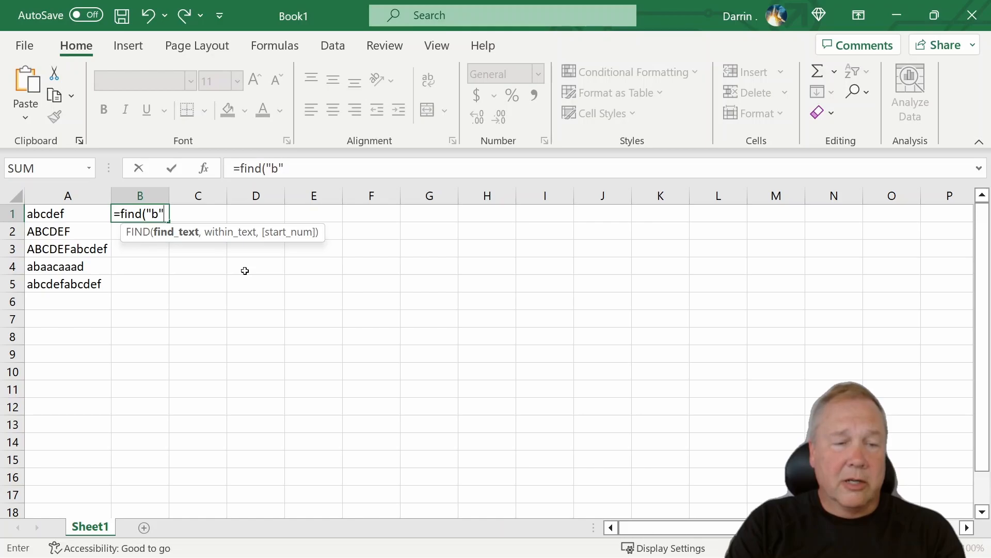
text(,a1)
key(Return)
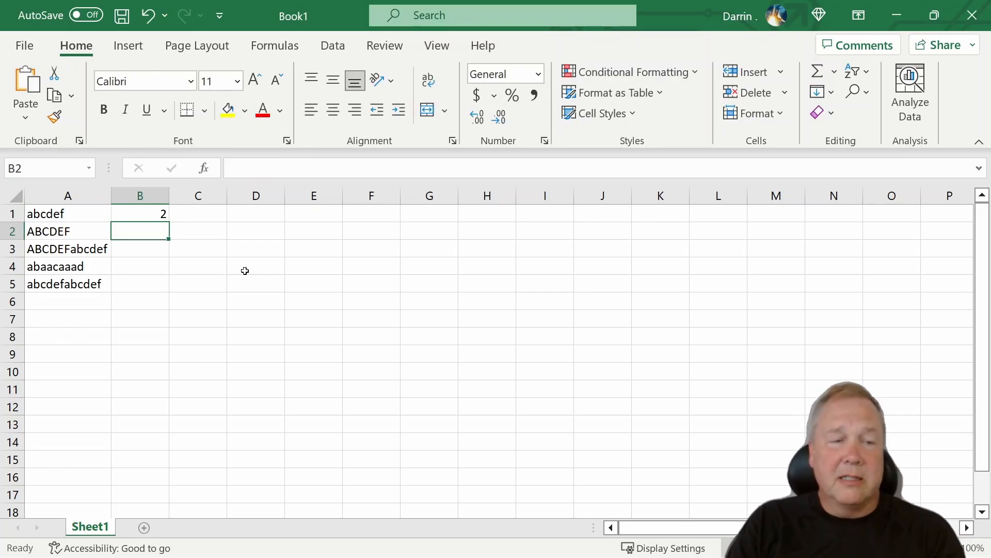
Step: Copy the FIND formula from B1 into B2 so that it looks in A2
key(Up)
key(ctrl+c)
key(Down)
key(ctrl+v)
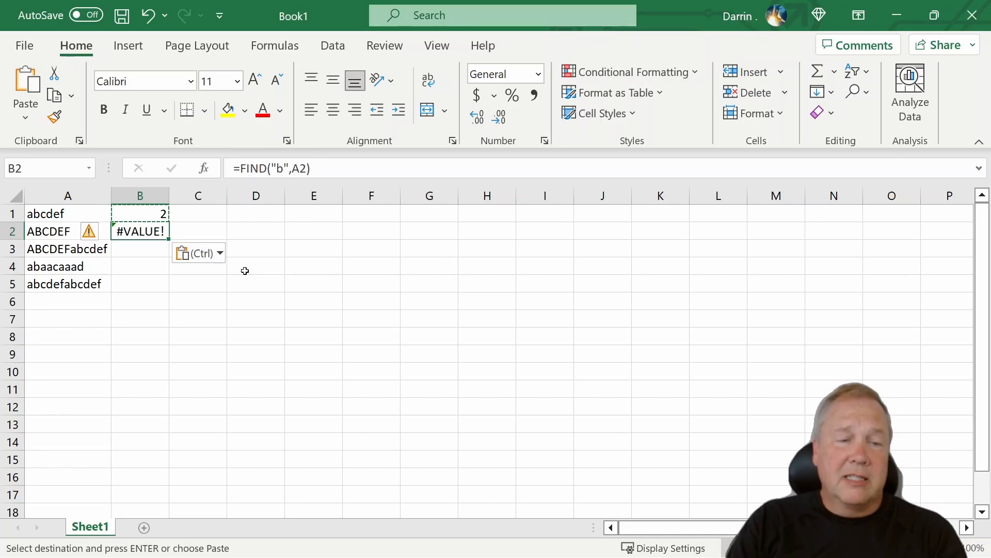
key(Escape)
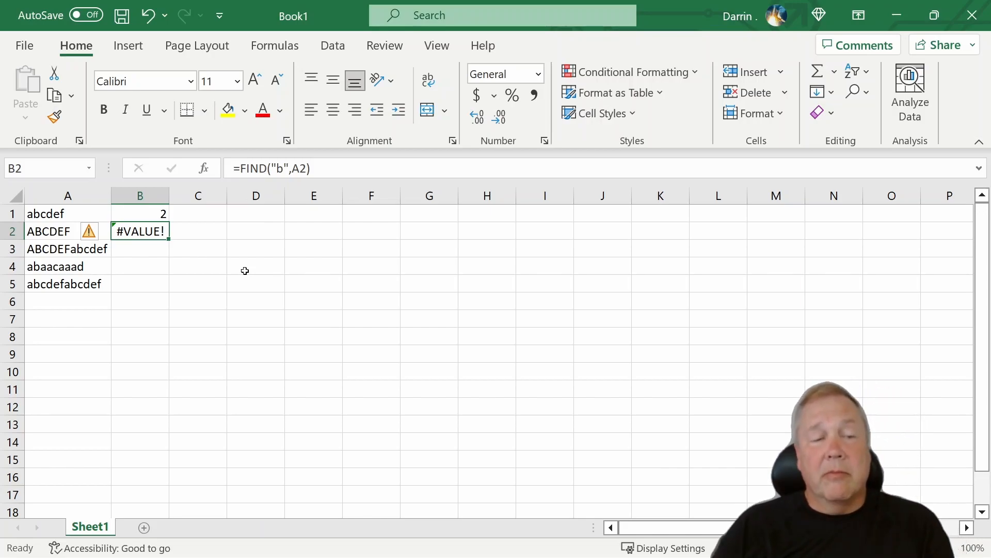
Step: Copy the FIND formula from B2 into B3 so that it looks in A3
key(Down)
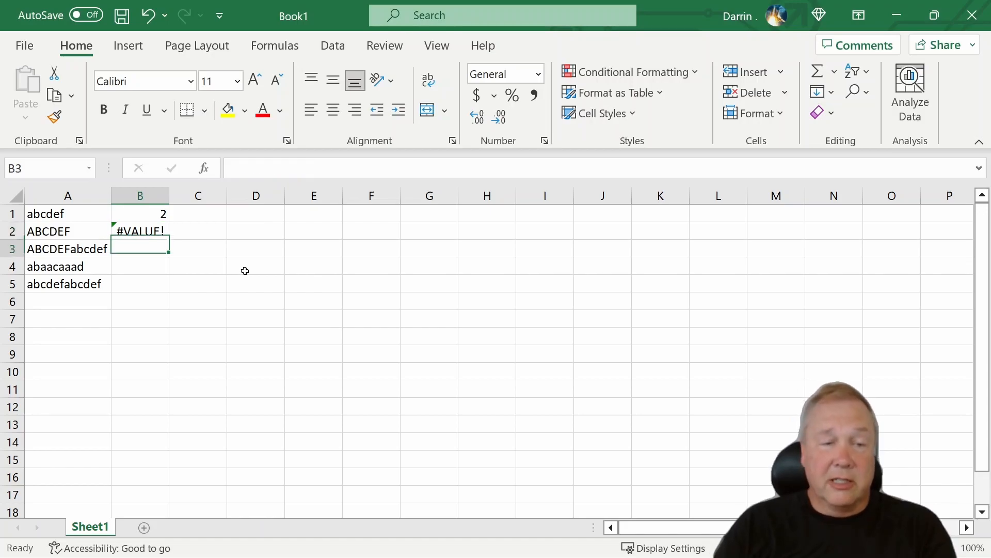
key(ctrl+c)
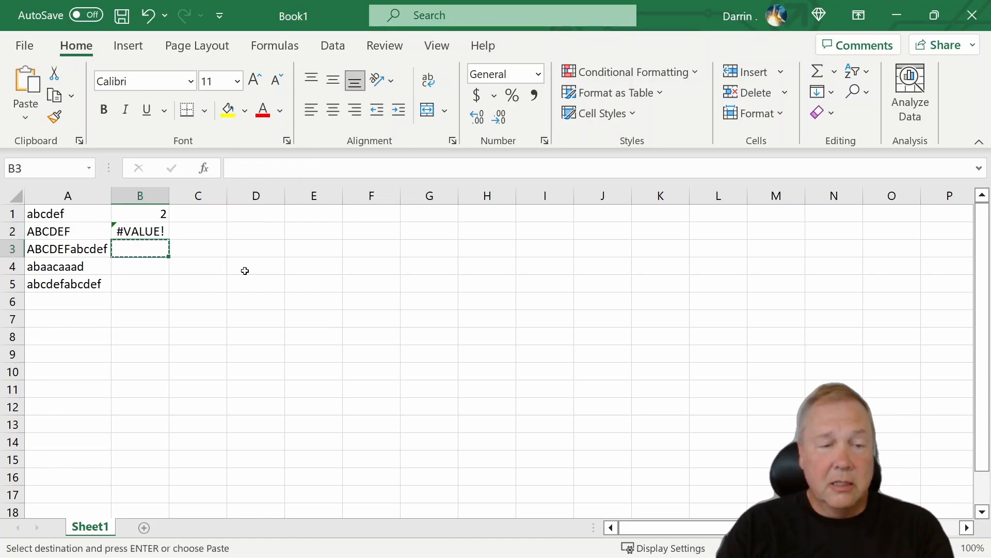
key(Up)
key(ctrl+c)
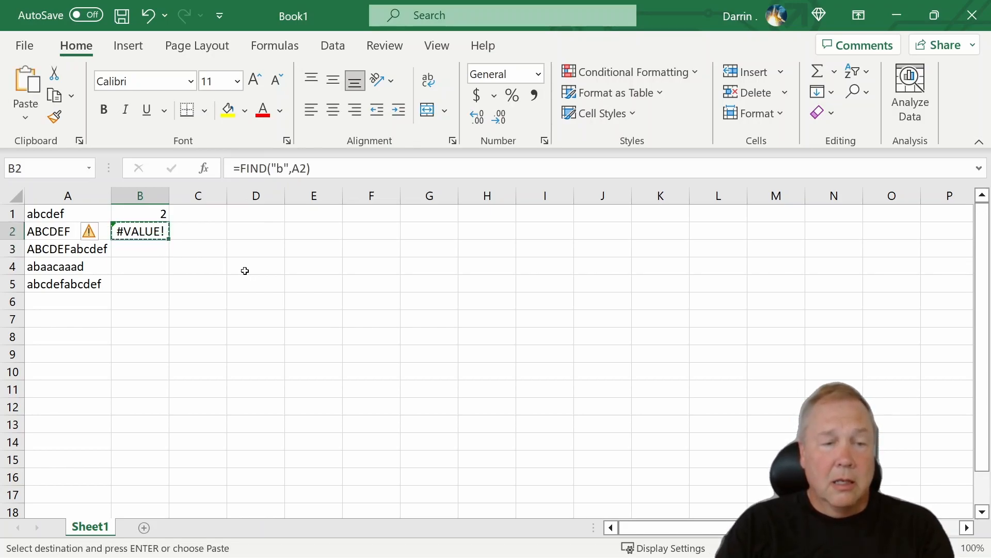
key(Down)
key(ctrl+v)
key(Down)
key(Up)
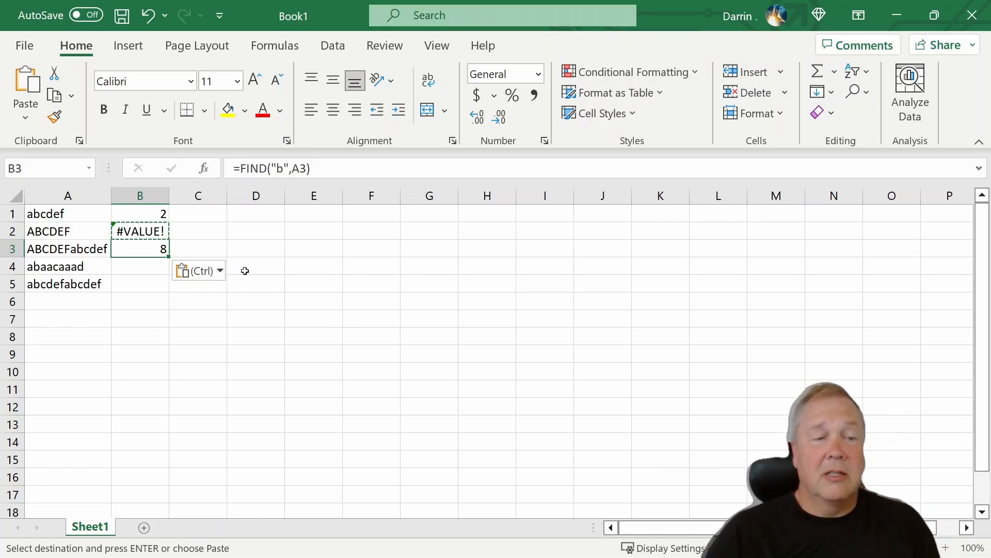
Step: Enter the formula =SEARCH("b",A1) in cell C1
key(Up)
key(Up)
key(Right)
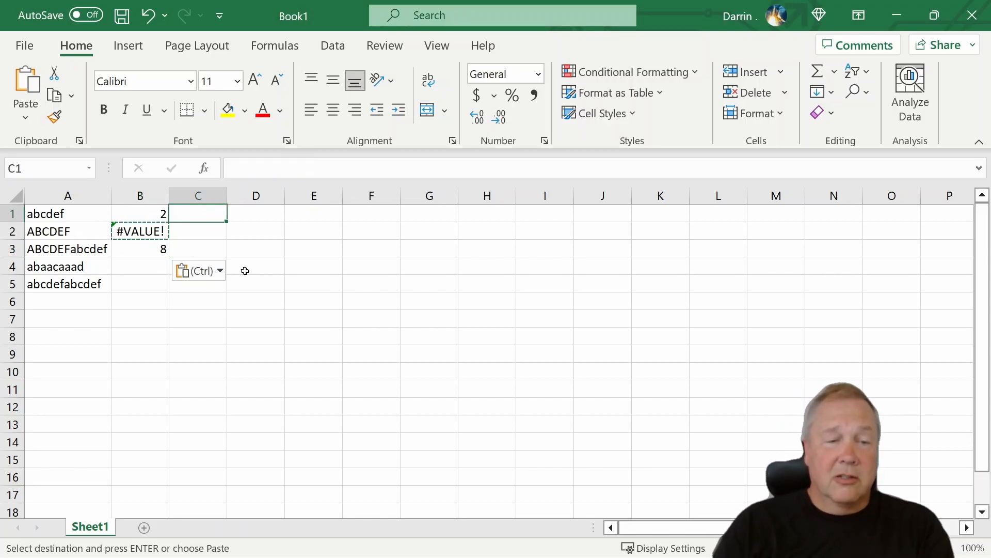
key(Escape)
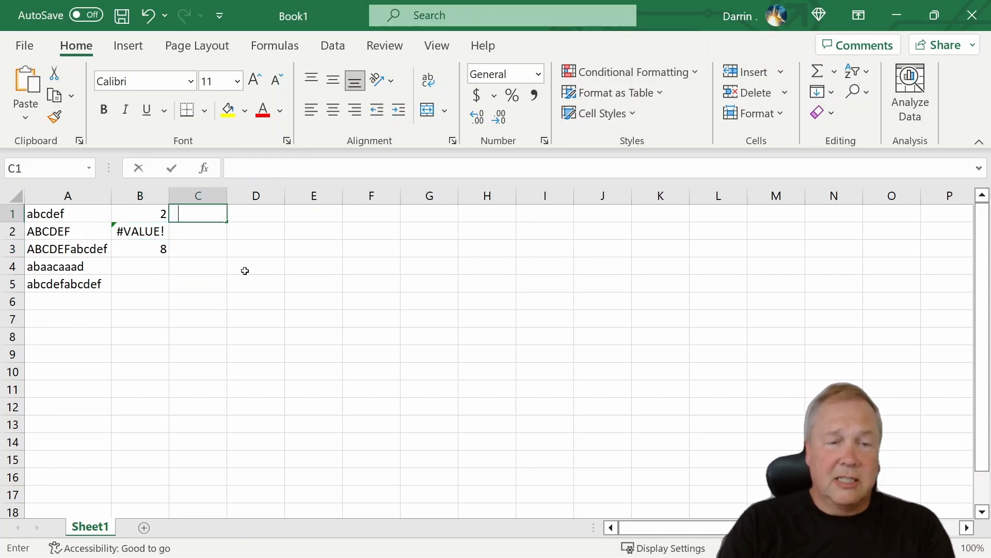
text(=search)
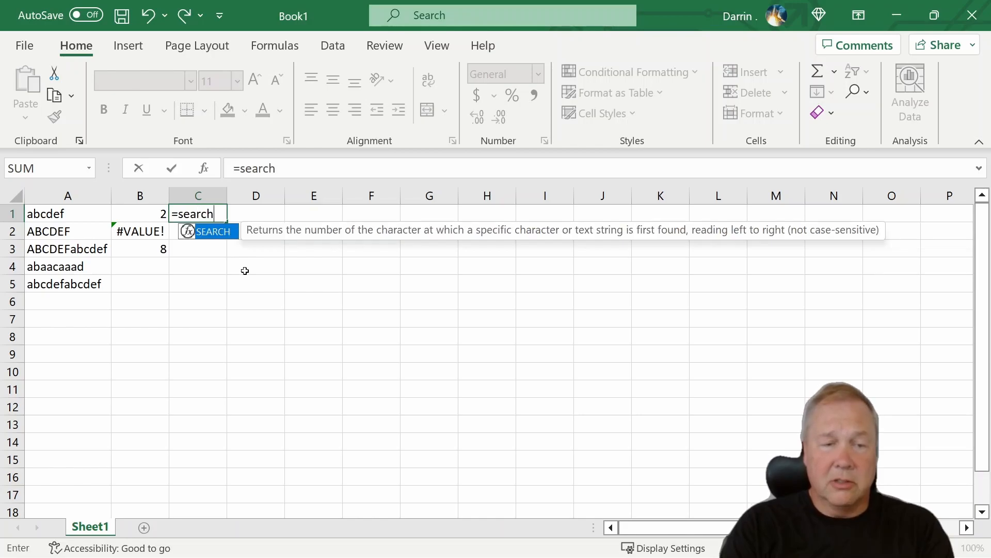
text(()
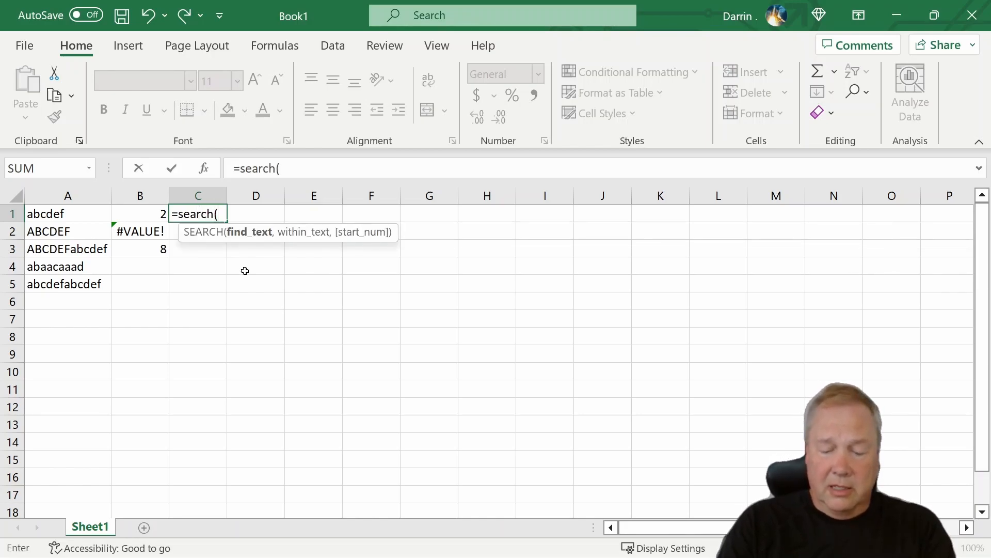
text("b")
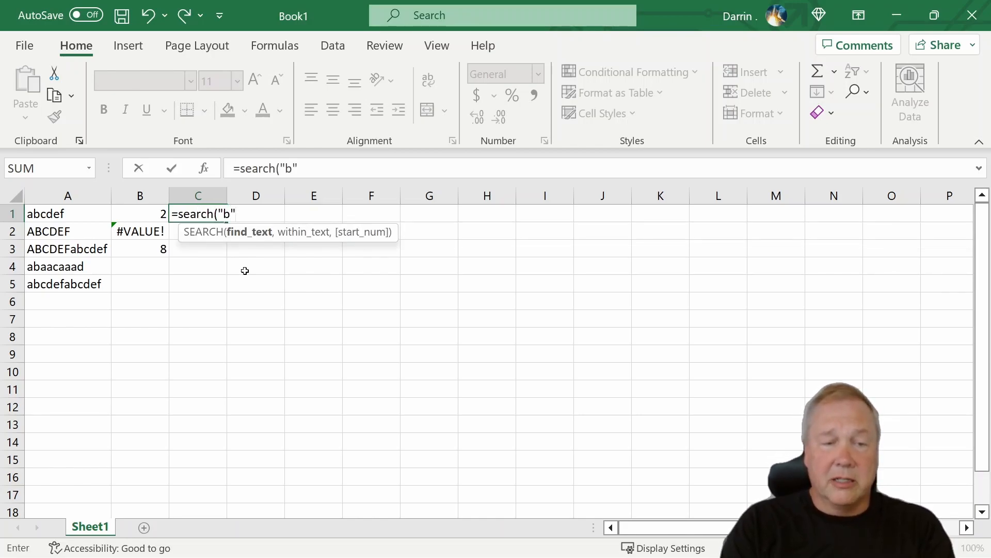
text(,)
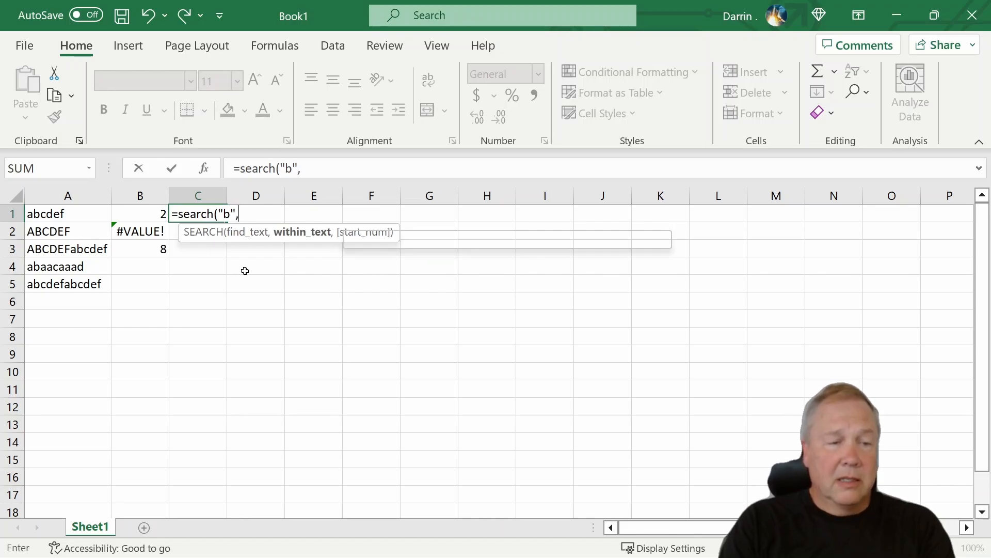
text(a1))
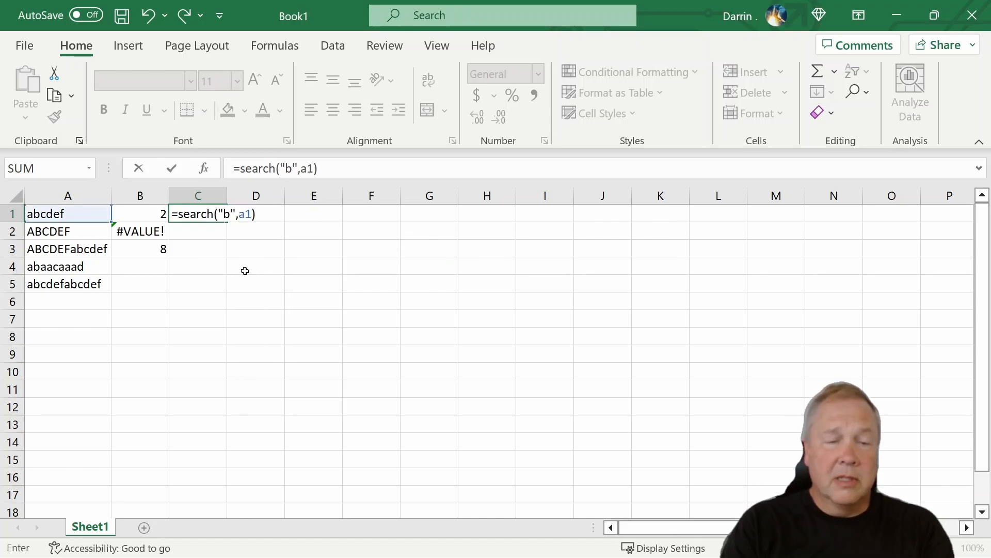
key(Return)
Step: Copy the SEARCH formula from C1 into C2 and C3, then end copy mode
key(Up)
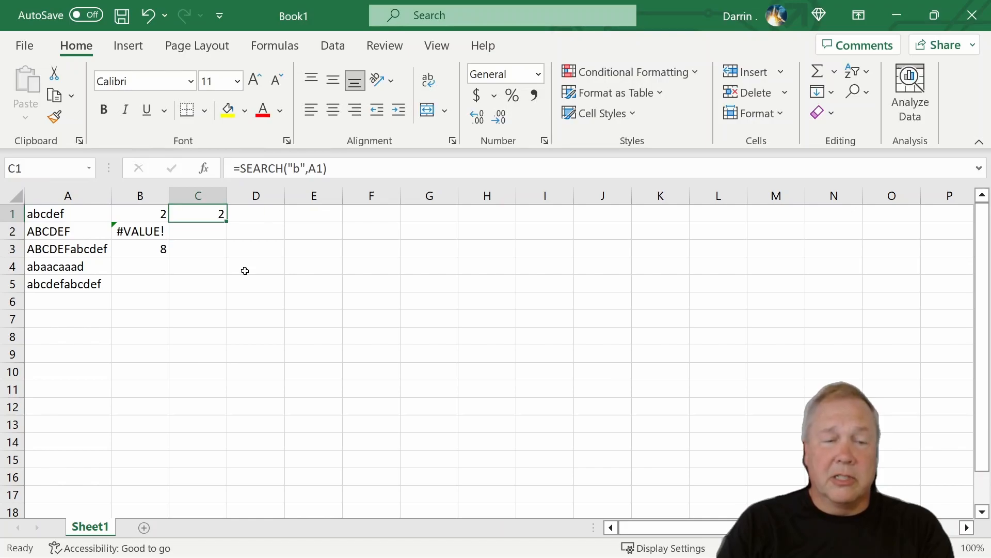
key(ctrl+c)
key(Down)
key(ctrl+v)
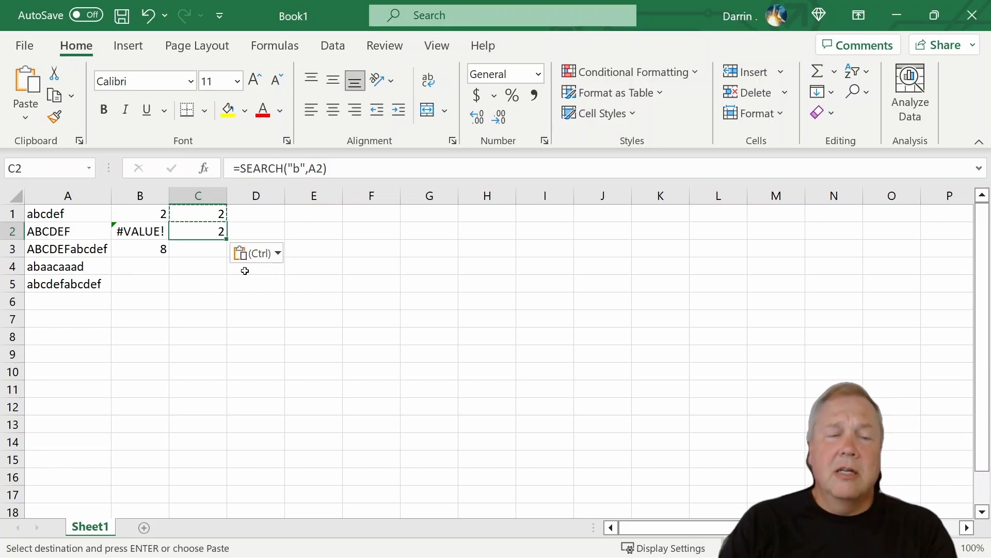
key(Down)
key(ctrl+v)
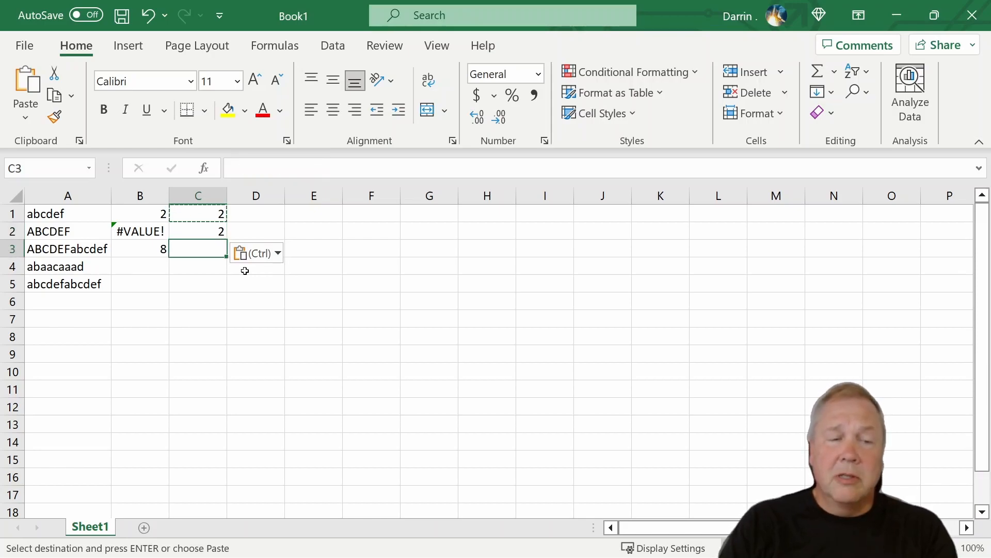
key(Escape)
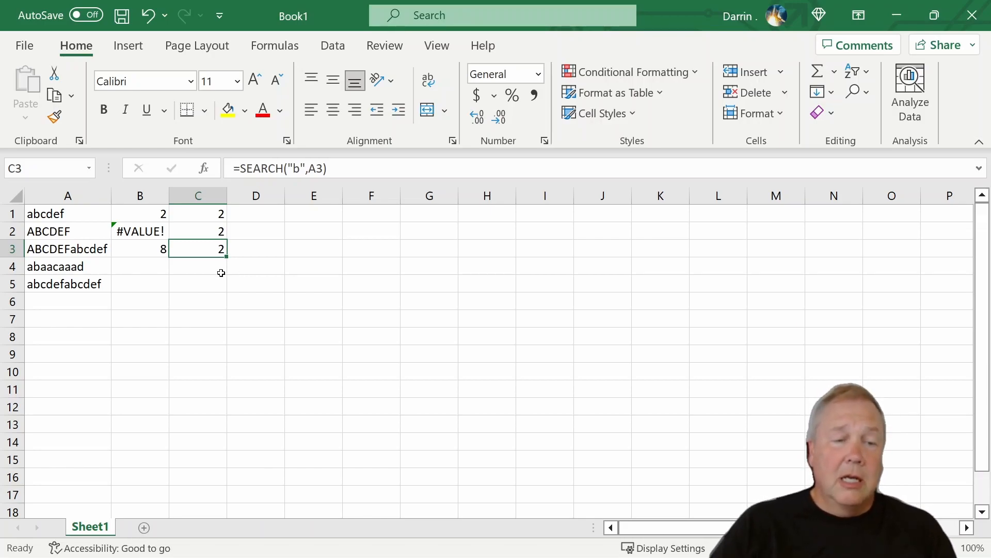
Step: Enter a FIND formula in B4 that locates "a" in A4, starting from character 2
click(149, 265)
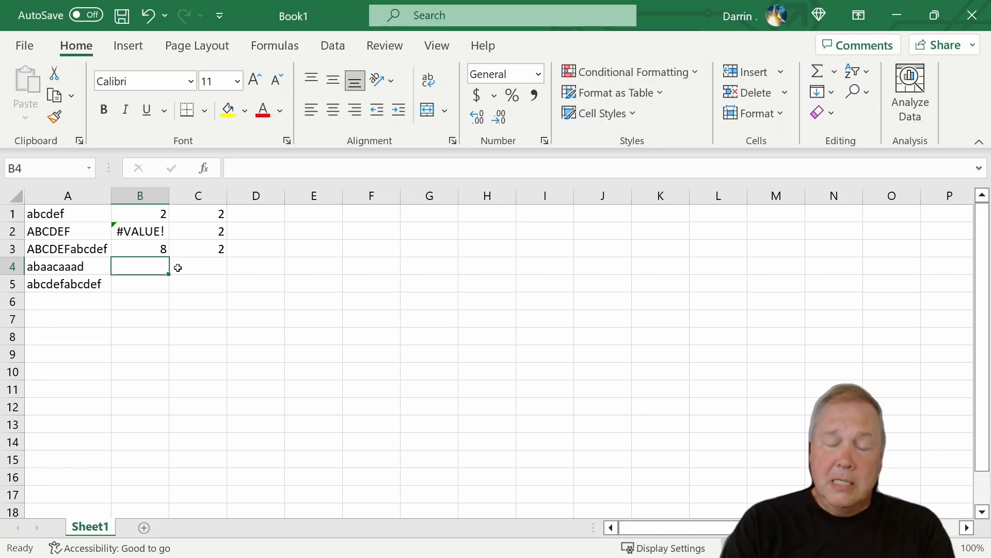
text(=find()
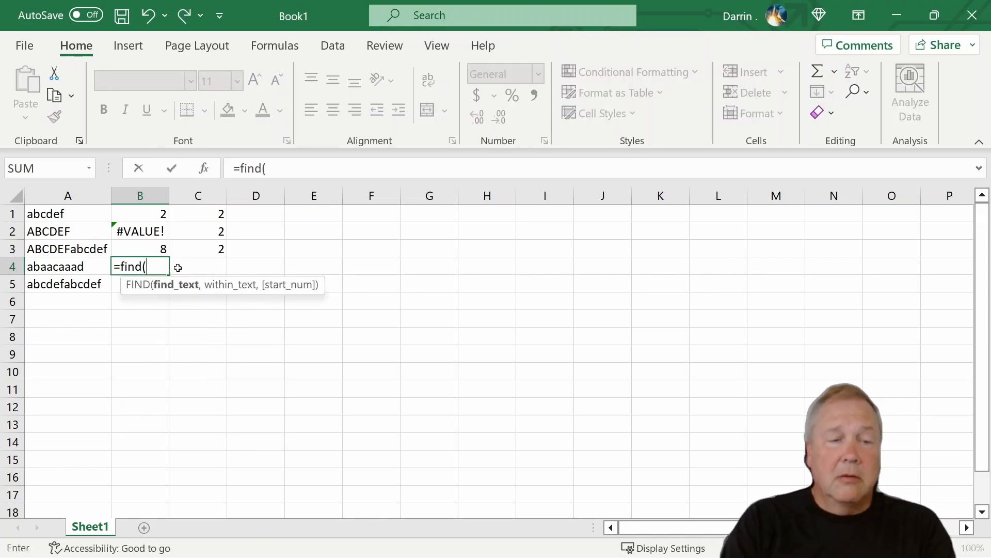
text(")
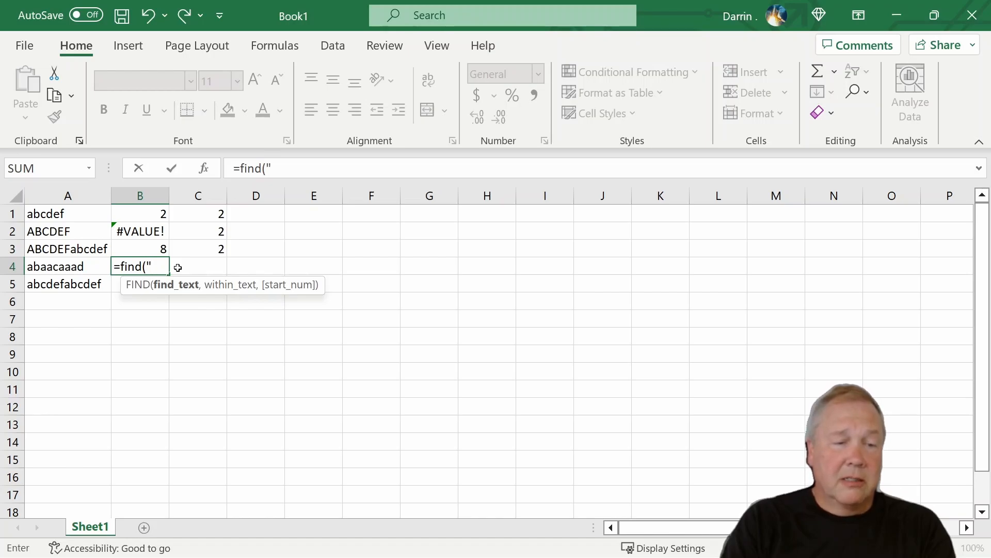
text(a")
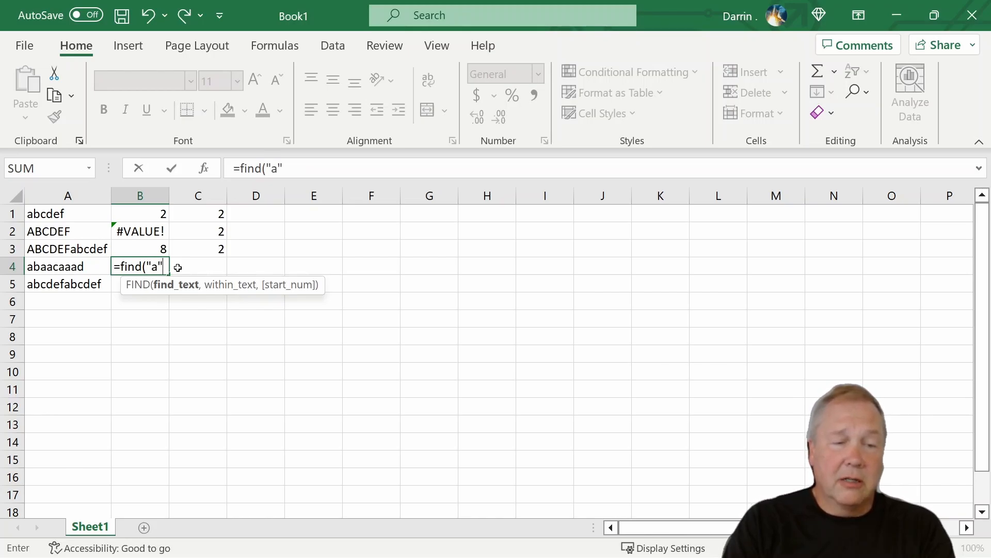
text(,)
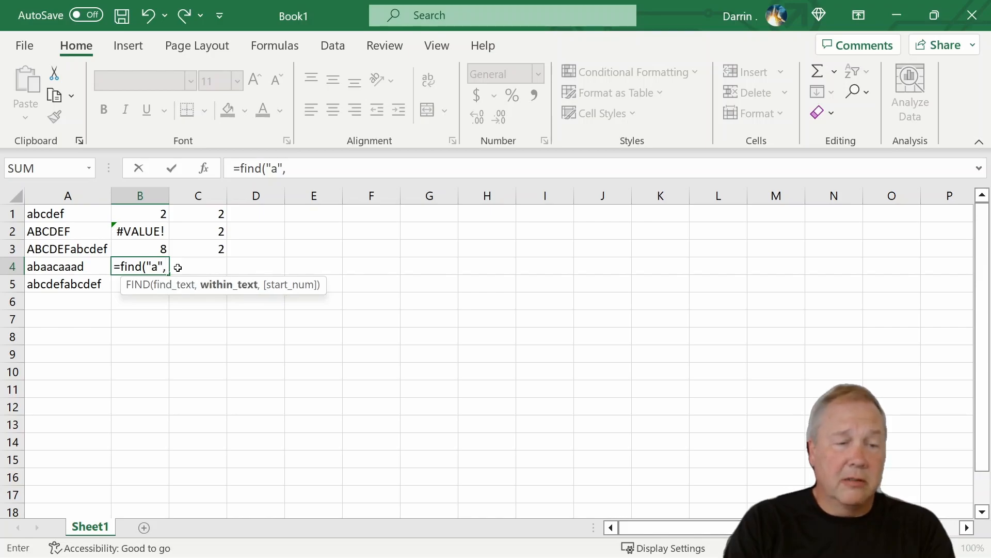
text(a)
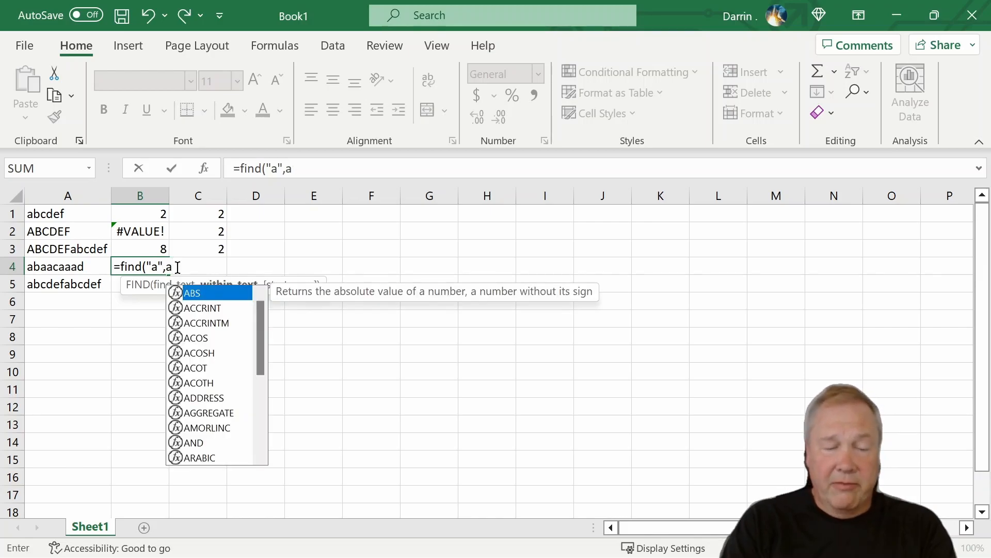
text(4,)
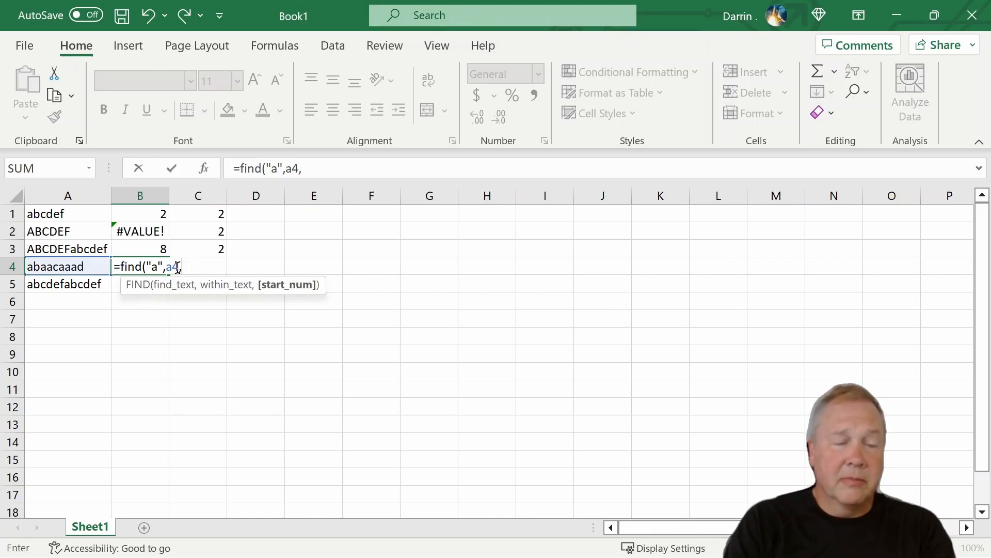
text(1)
key(BackSpace)
text(2)
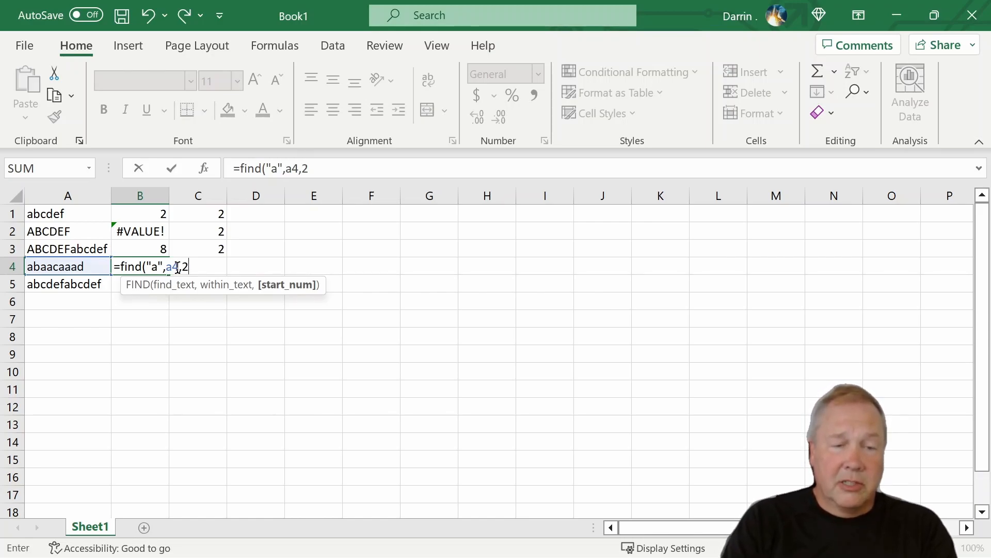
text())
key(Return)
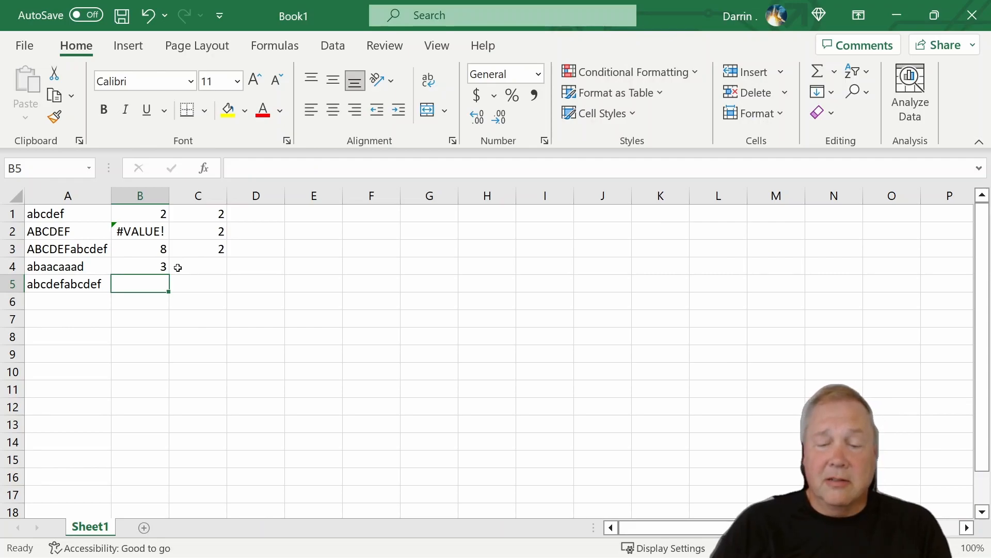
key(Up)
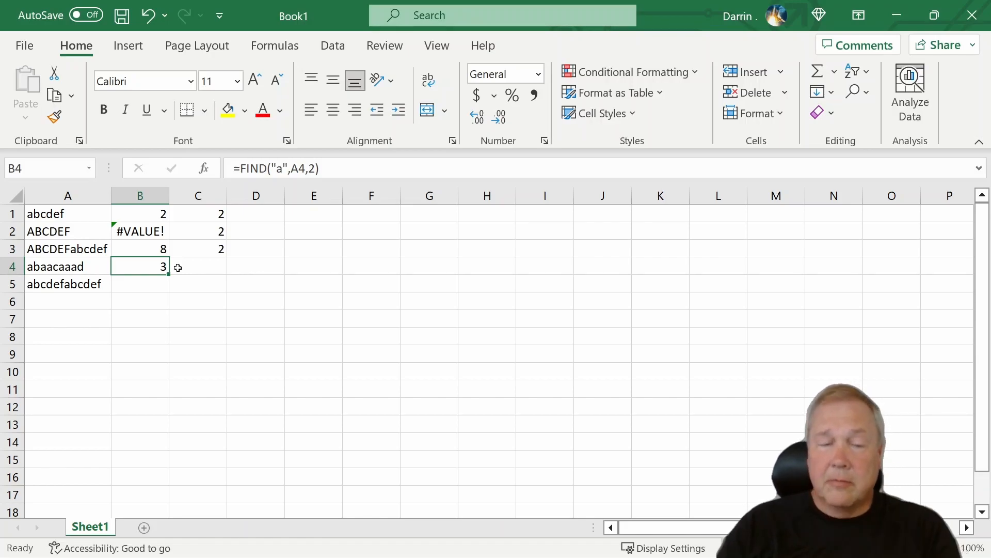
Step: Enter the formula =SEARCH("a",A4,2) in cell C4
click(178, 268)
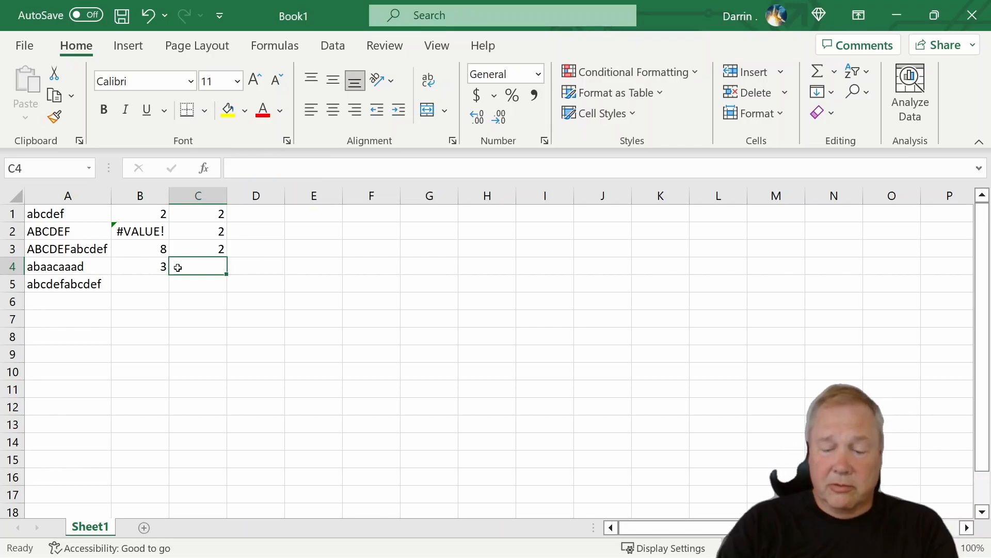
text(=sear)
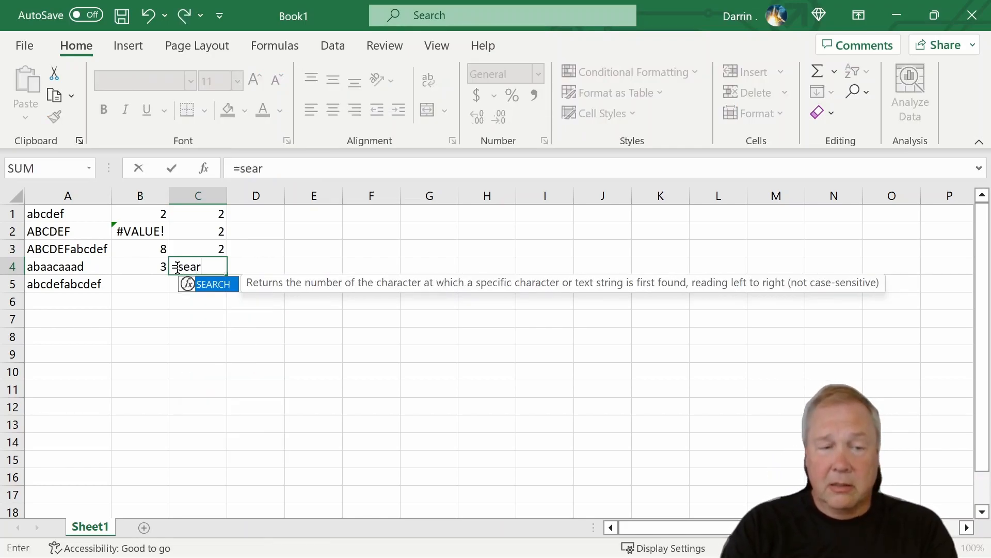
text(ch("a",a4,)
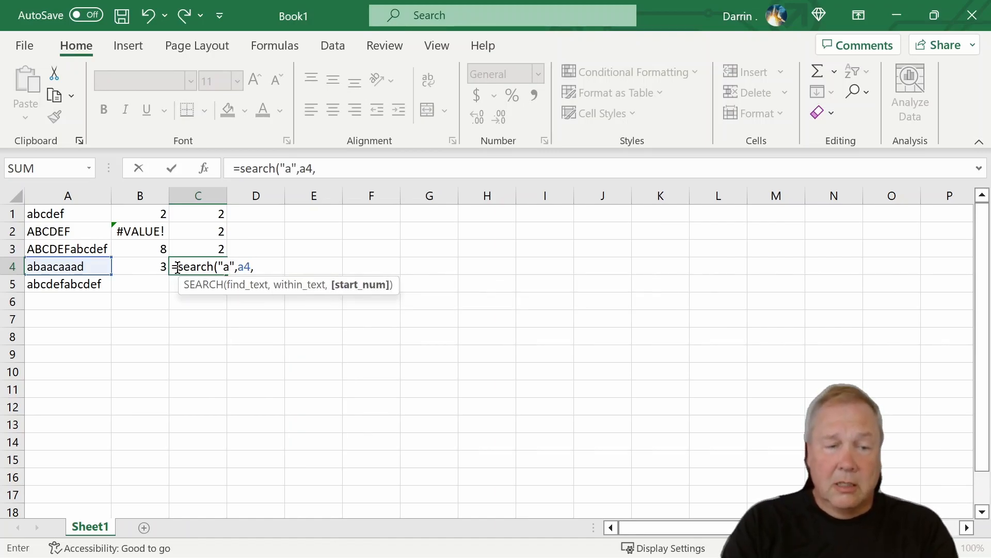
text(2))
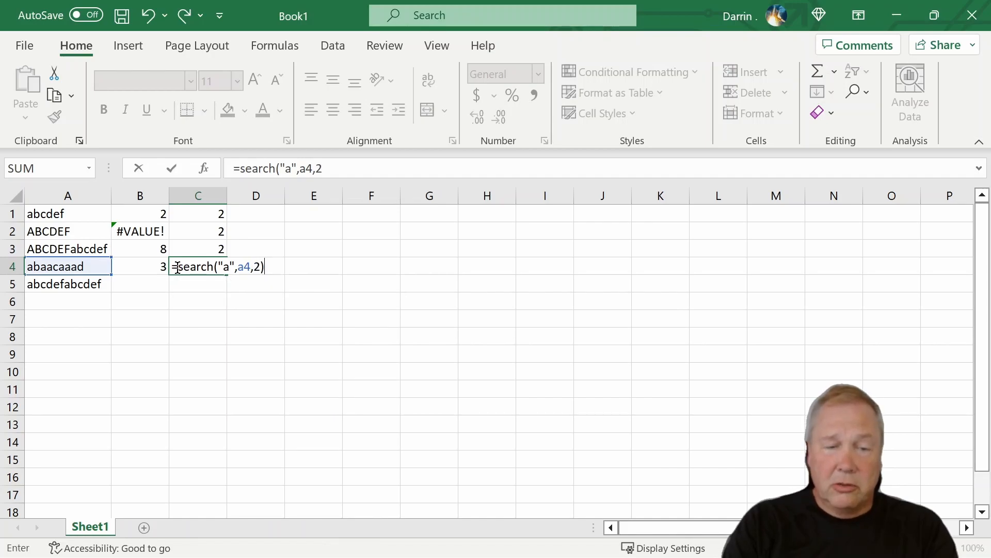
key(ctrl+Return)
key(Return)
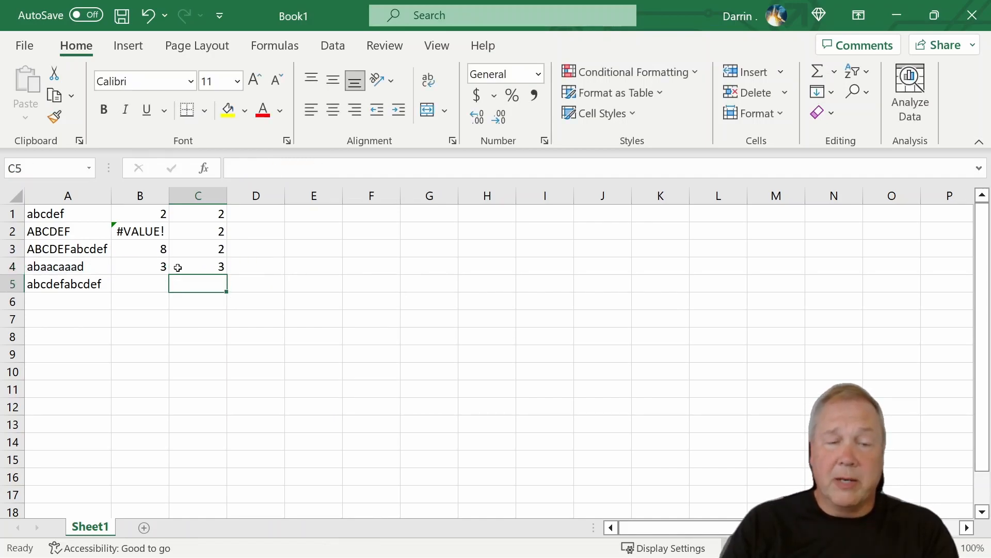
Step: Enter the formula =FIND("d",A5) in cell B5
key(Left)
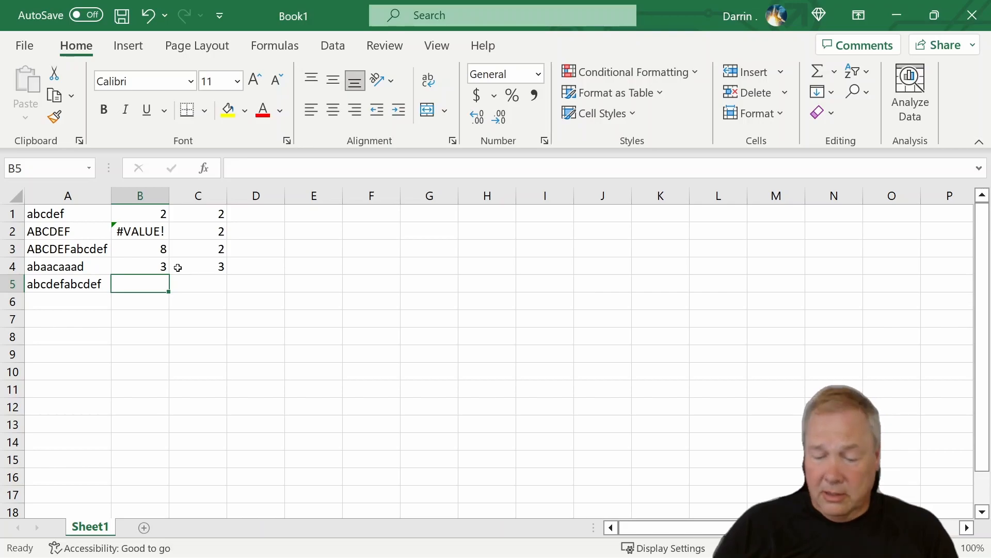
text(=)
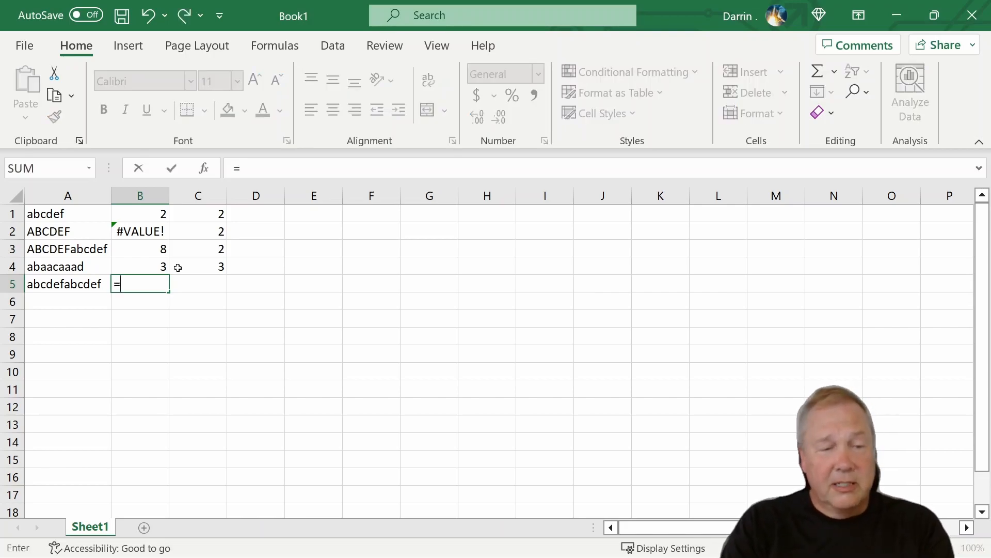
text(find)
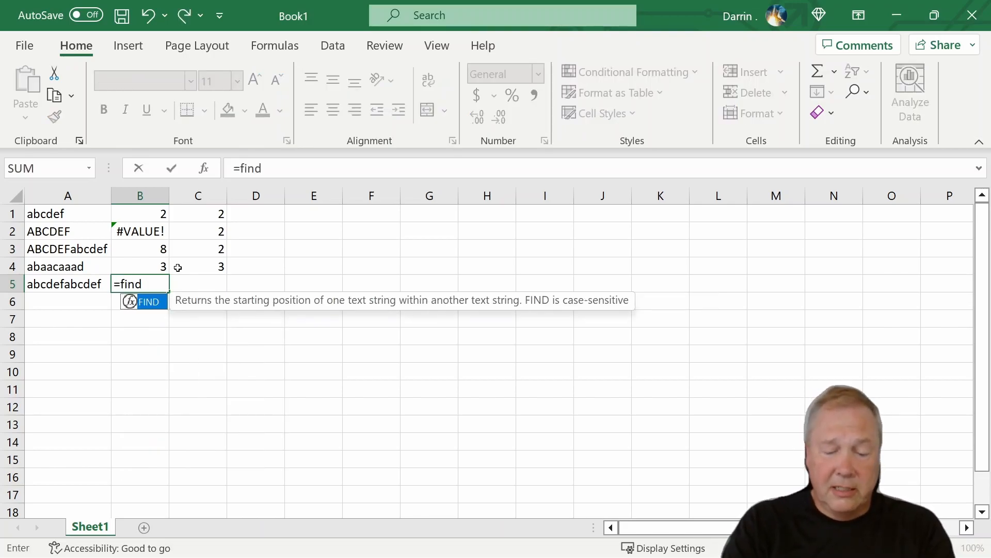
text(("a")
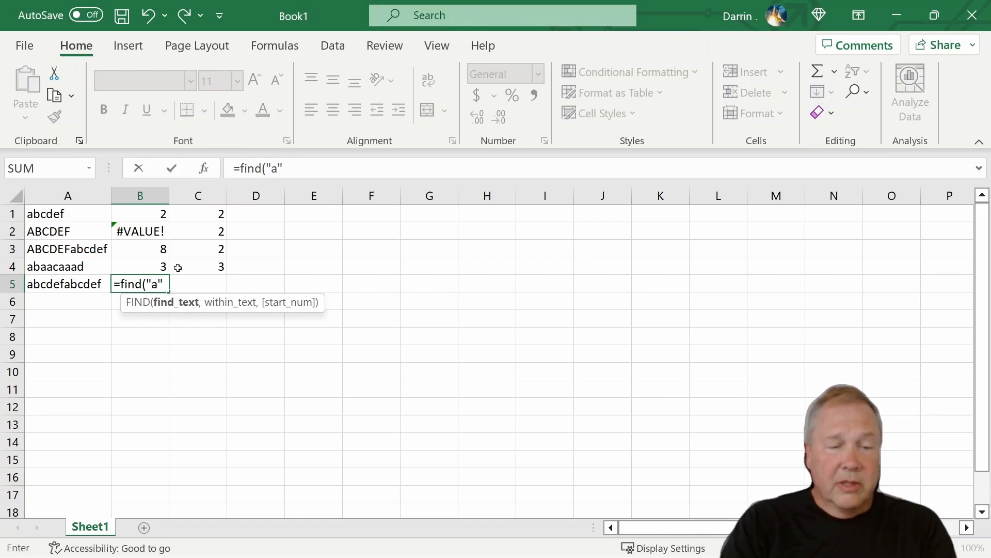
text(,m)
key(BackSpace)
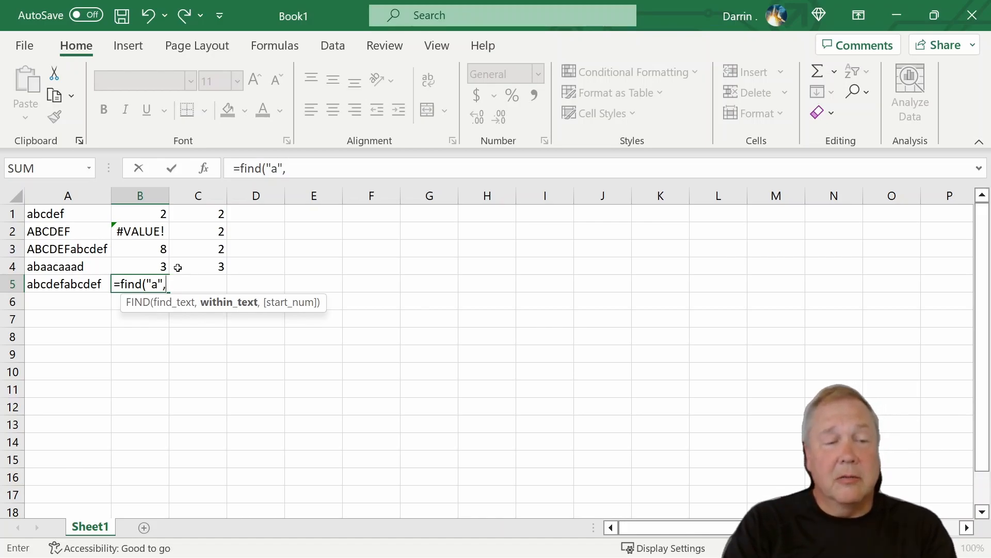
key(BackSpace)
key(BackSpace)
key(BackSpace)
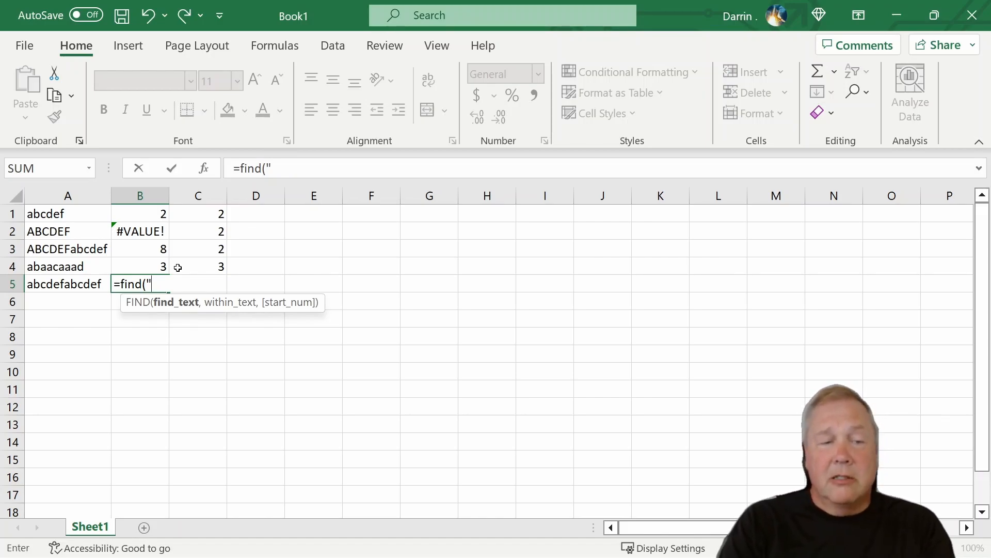
text(d)
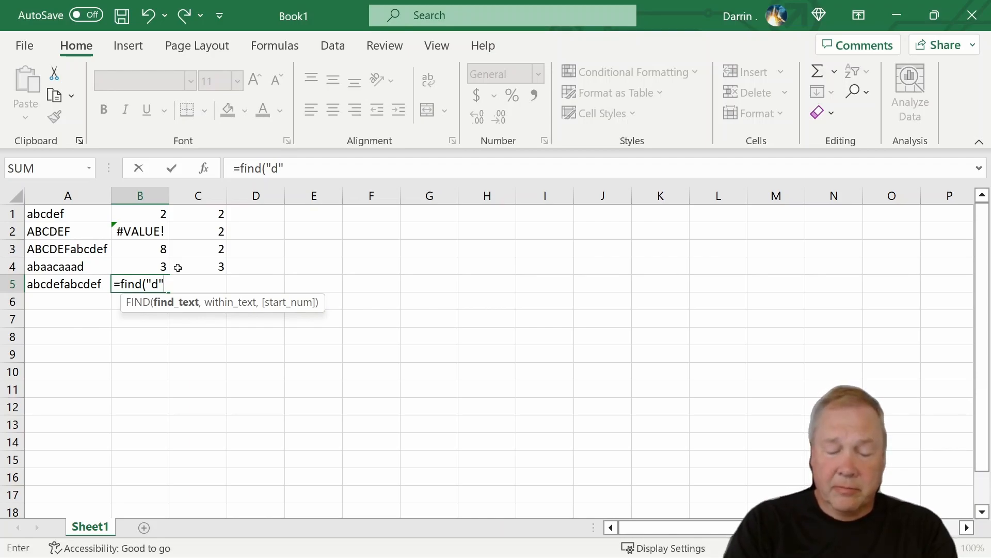
text(,)
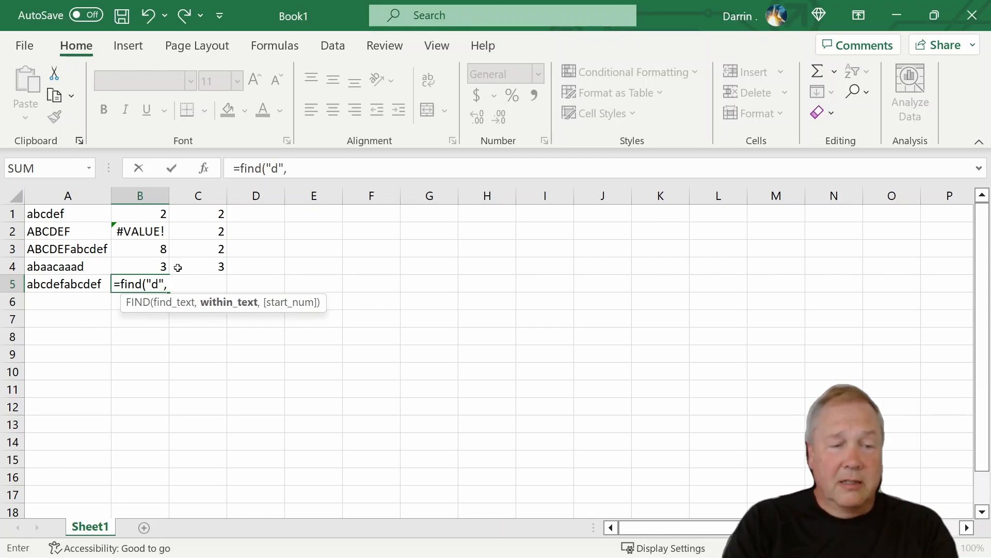
text(a5)
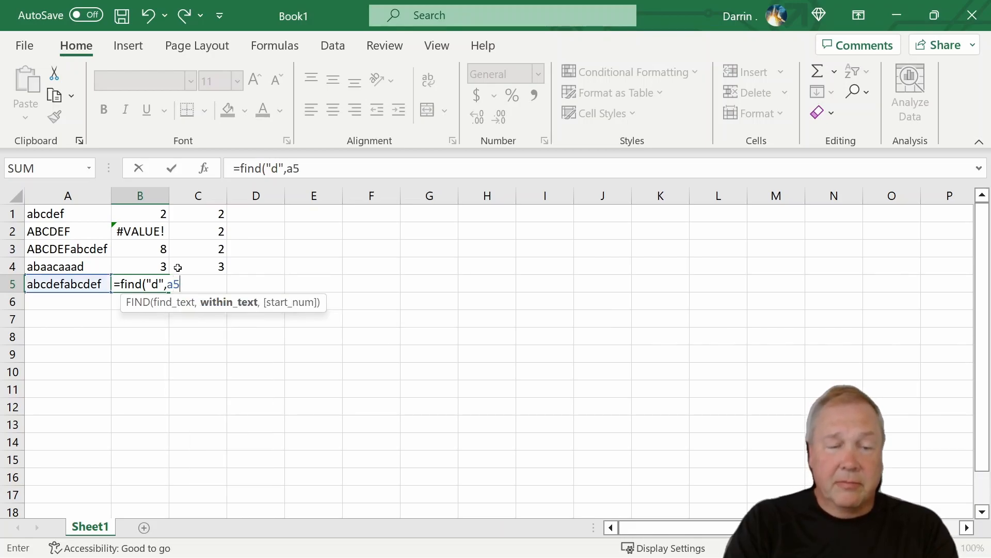
text())
key(Return)
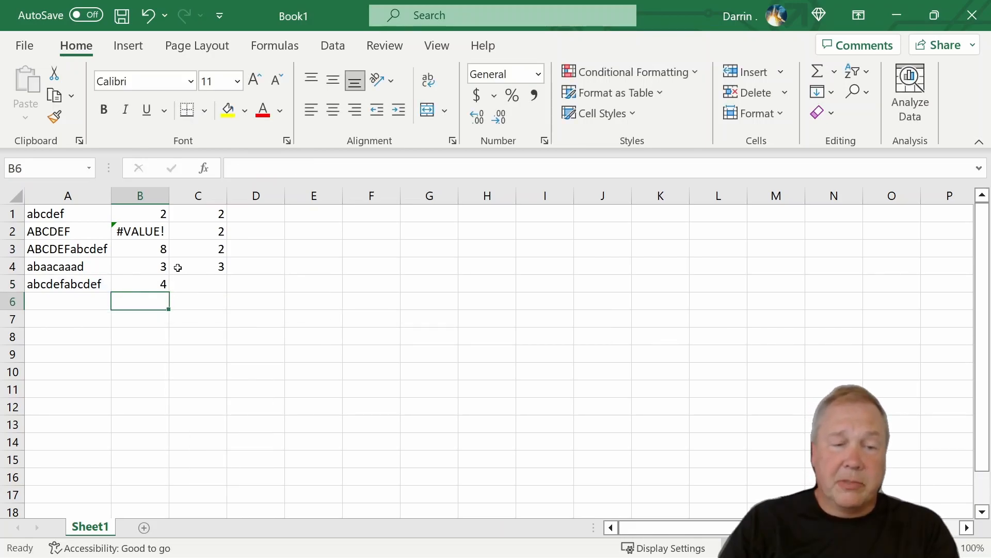
Step: Nest B5's formula as the start position of an outer FIND for "a", giving =FIND("a",A5,FIND("d",A5)), and reselect B5
key(Up)
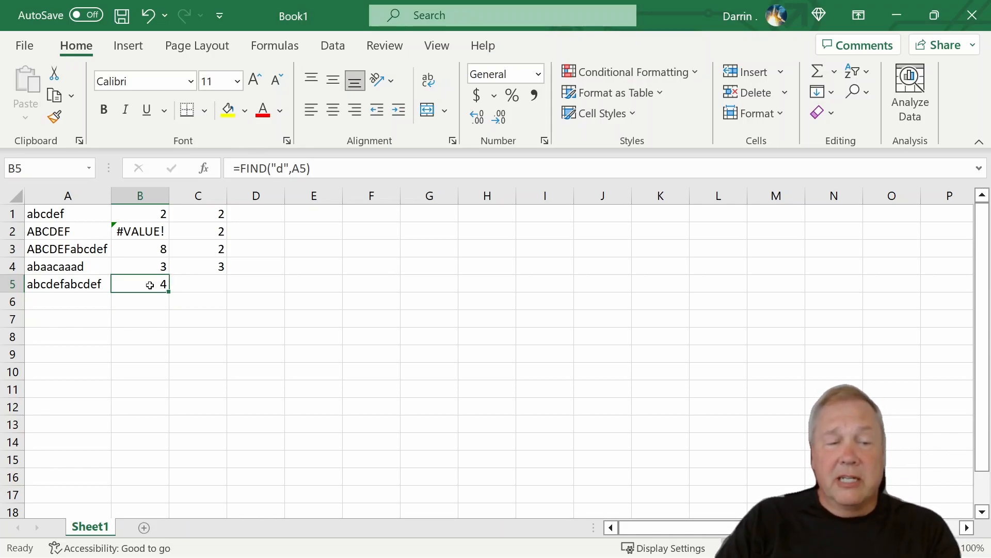
click(242, 170)
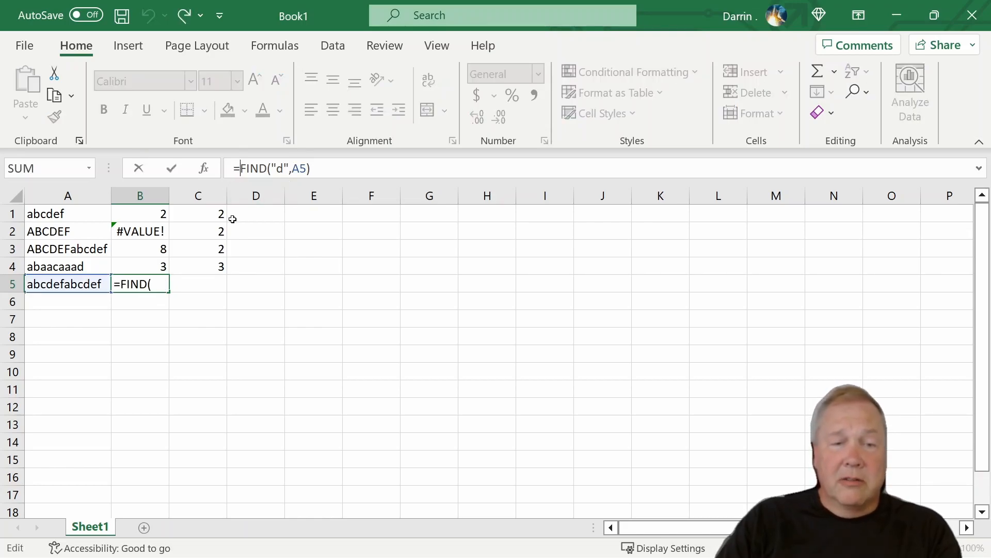
text(find(")
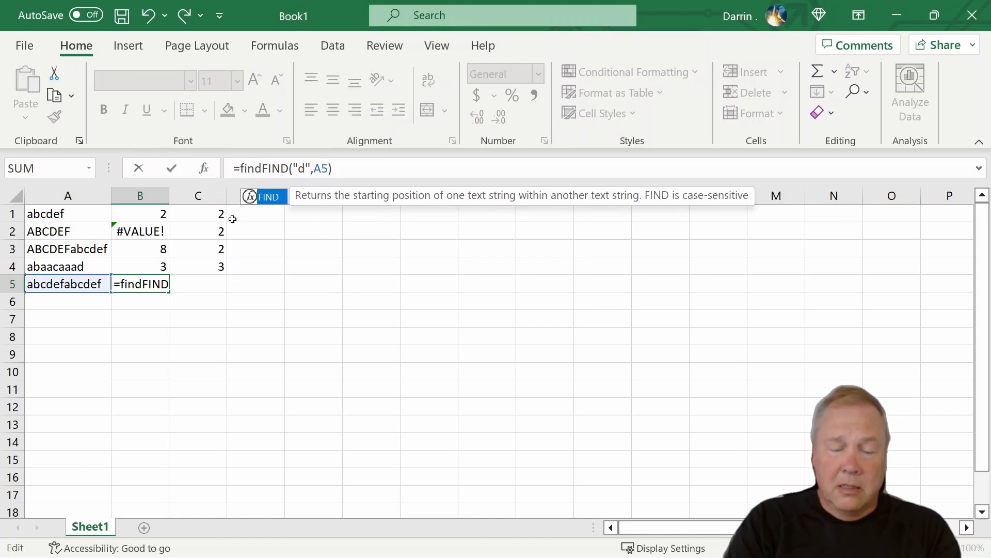
text(a")
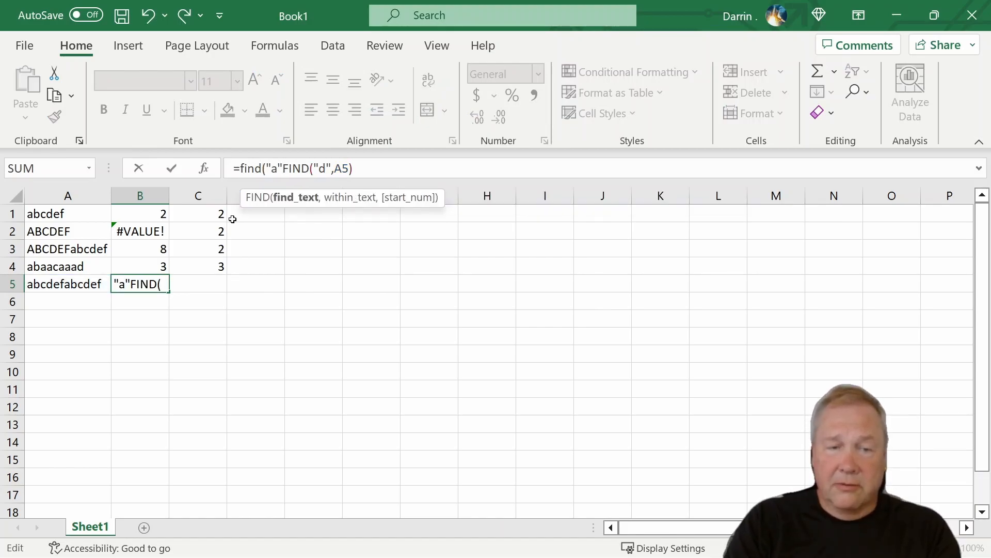
text(,)
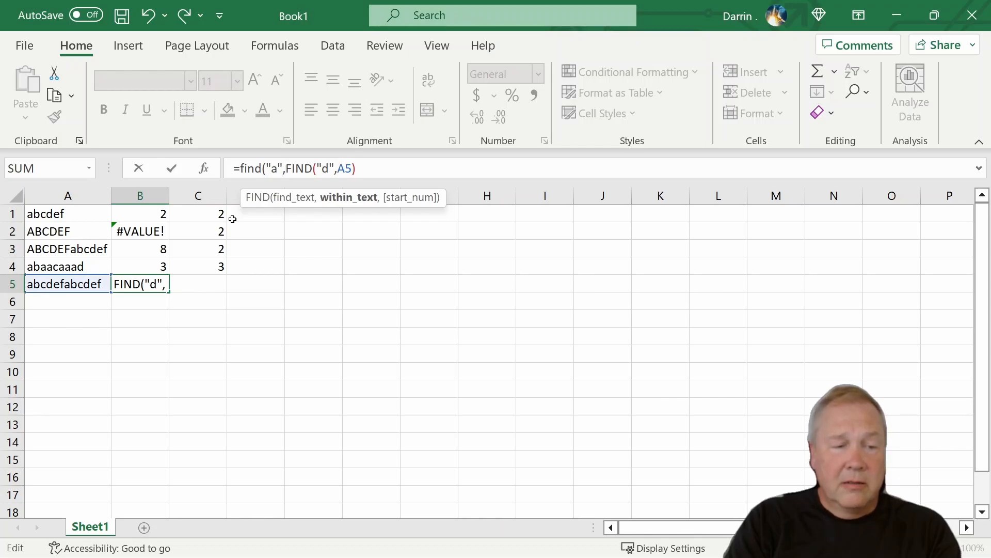
text(a5,)
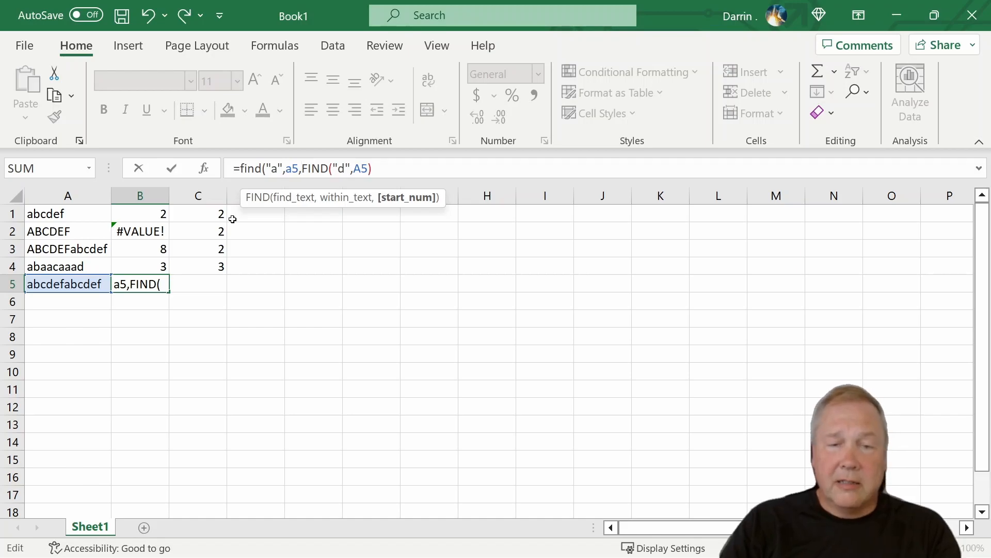
click(373, 170)
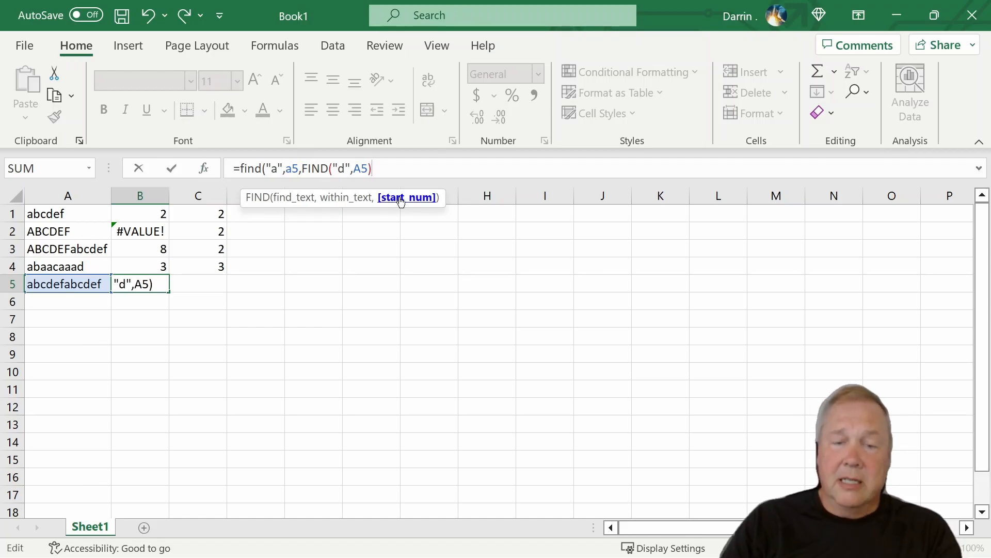
text())
key(Return)
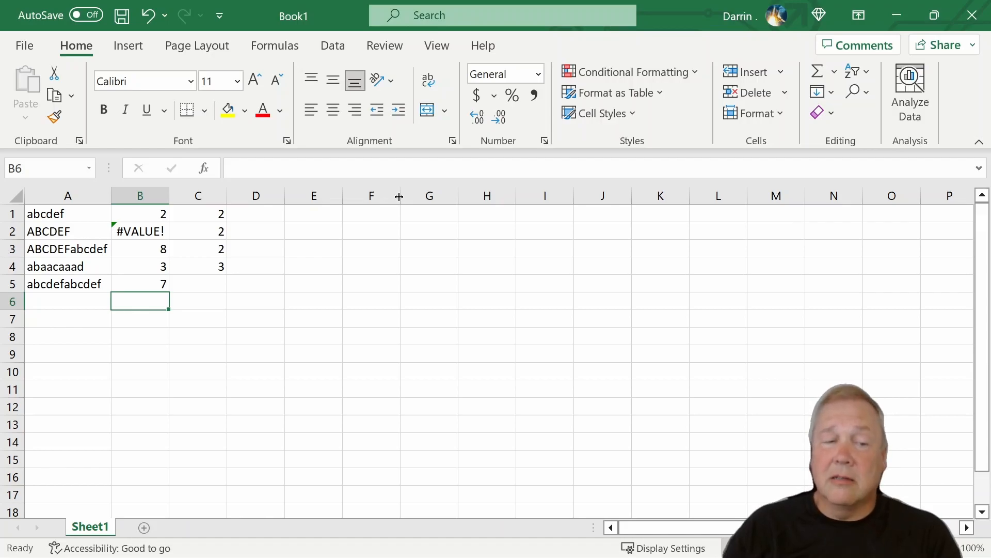
key(Up)
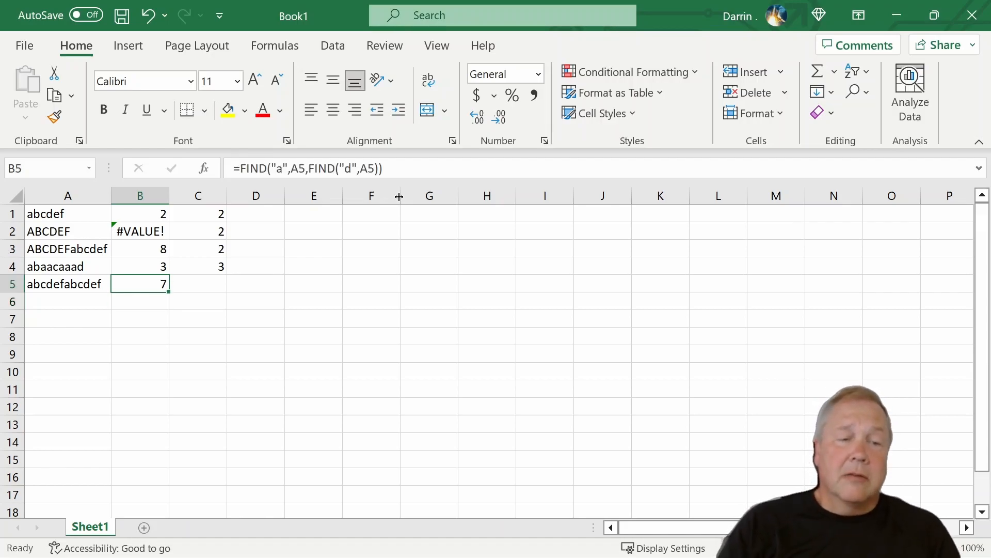